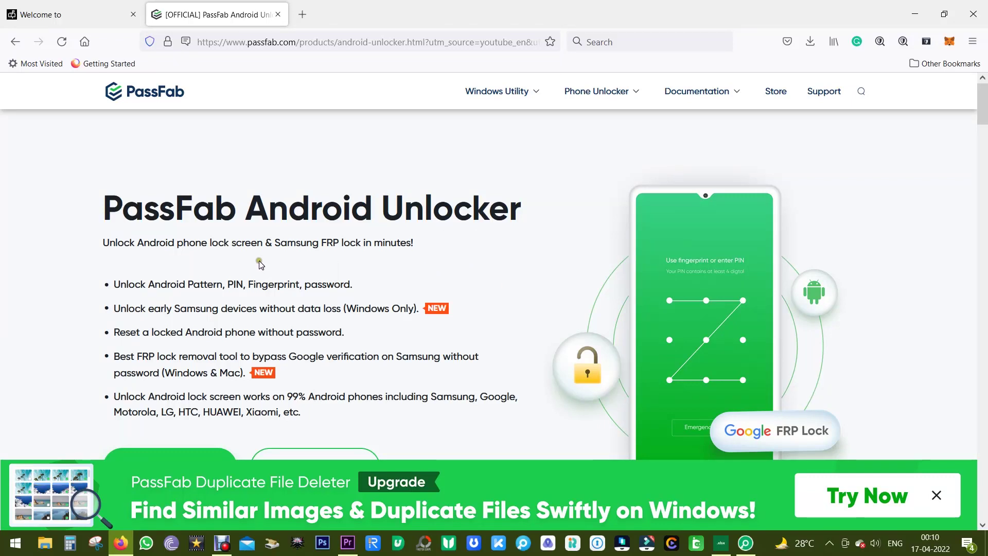
Highlight the product heading, the Android lock screen and Samsung FRP subtitle, and the supported lock types bullet.
left_click_drag(106, 203, 537, 224)
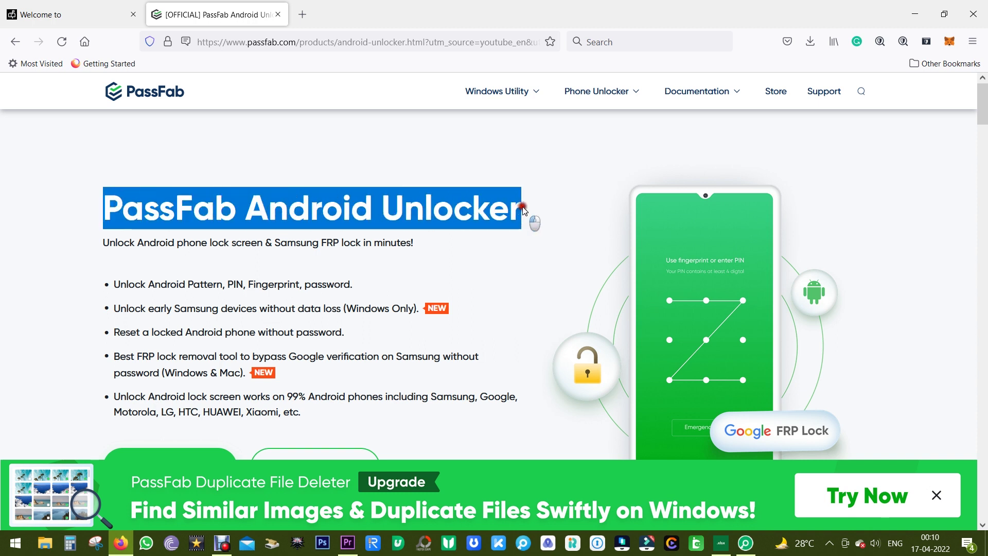
left_click(509, 228)
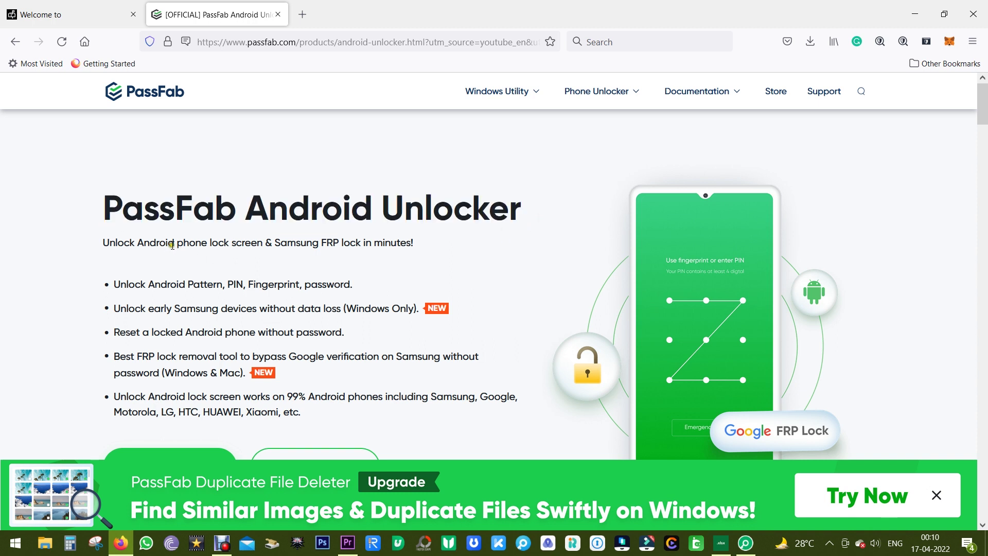
left_click_drag(137, 241, 268, 248)
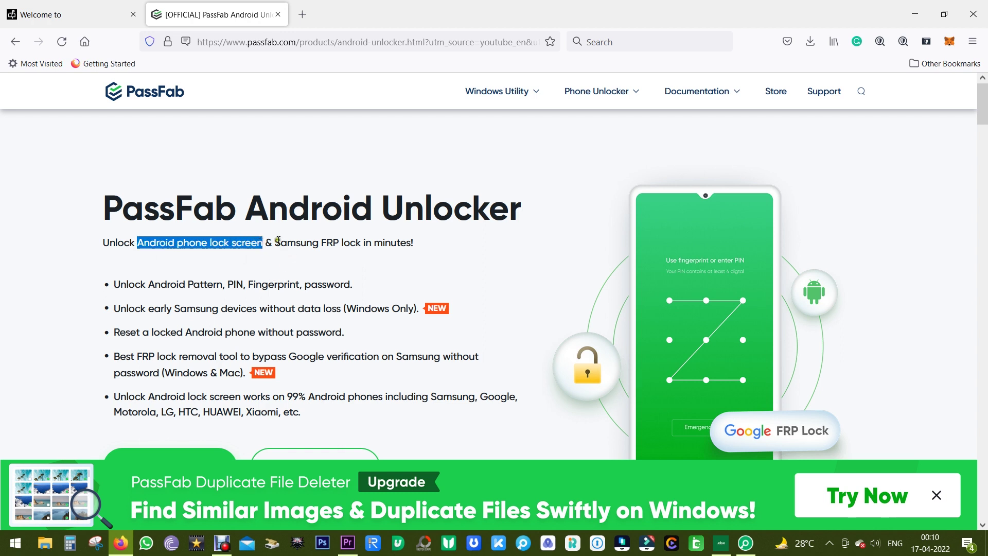
left_click_drag(275, 242, 348, 253)
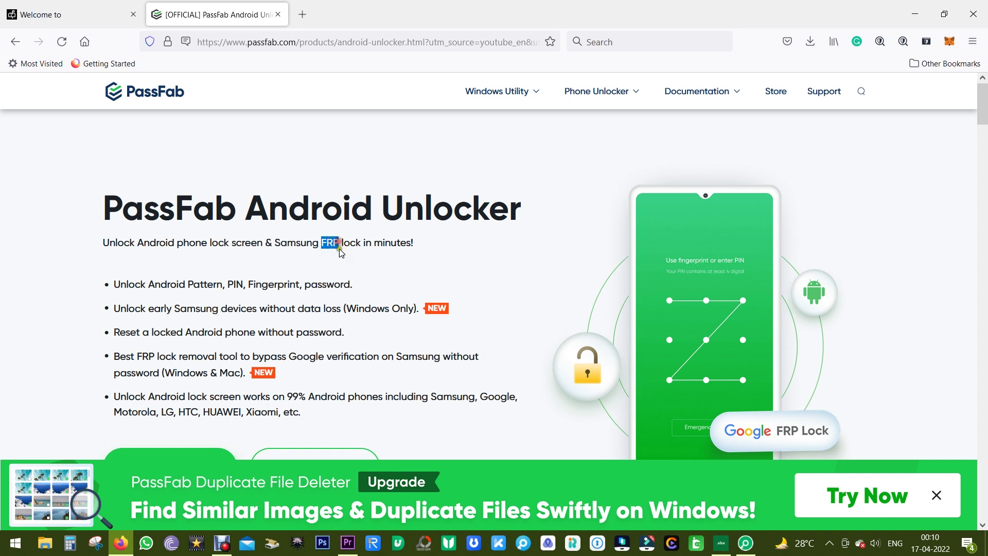
left_click(360, 265)
left_click_drag(148, 284, 359, 292)
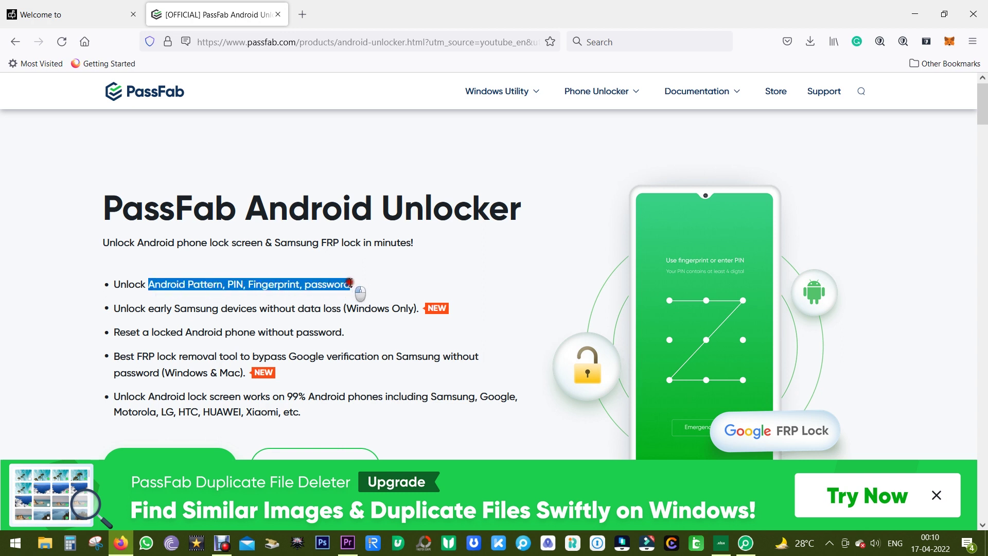
left_click(431, 288)
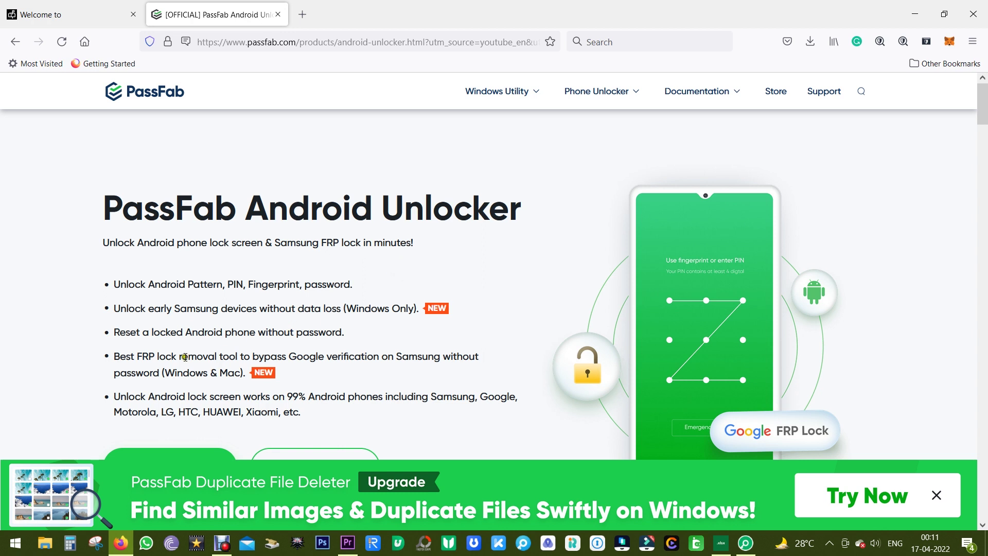
Highlight the FRP removal, reset locked phone and 99% Android phones feature bullets.
left_click_drag(138, 355, 441, 356)
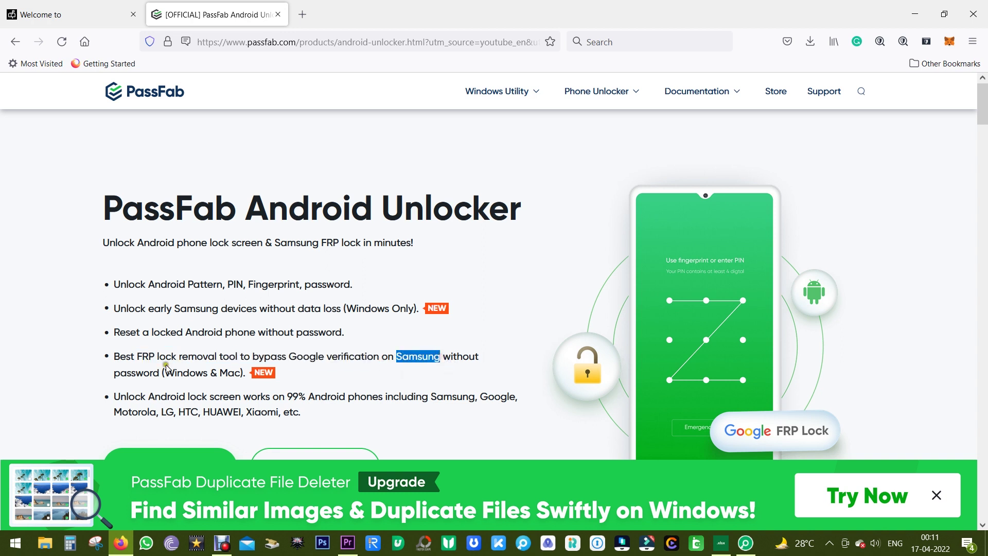
left_click_drag(115, 373, 159, 373)
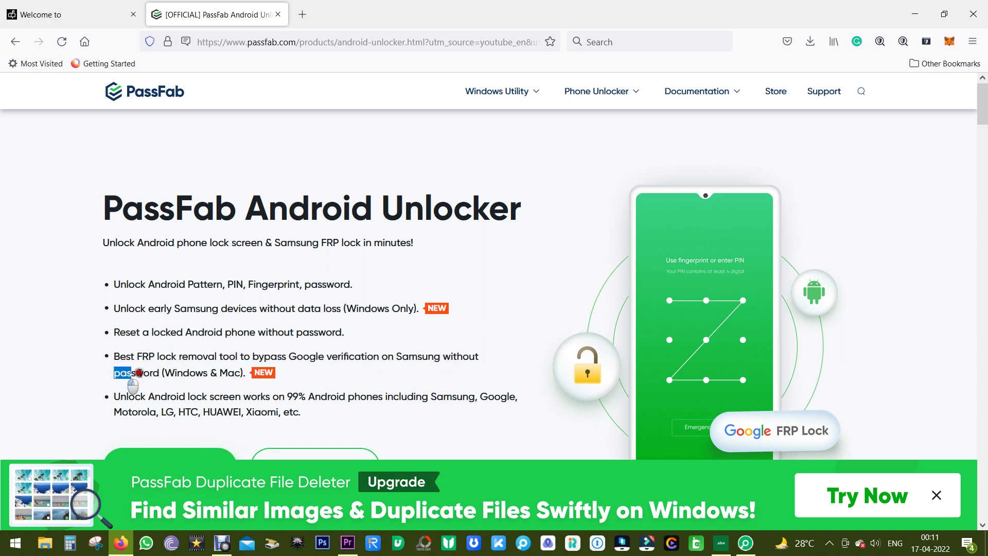
left_click(267, 386)
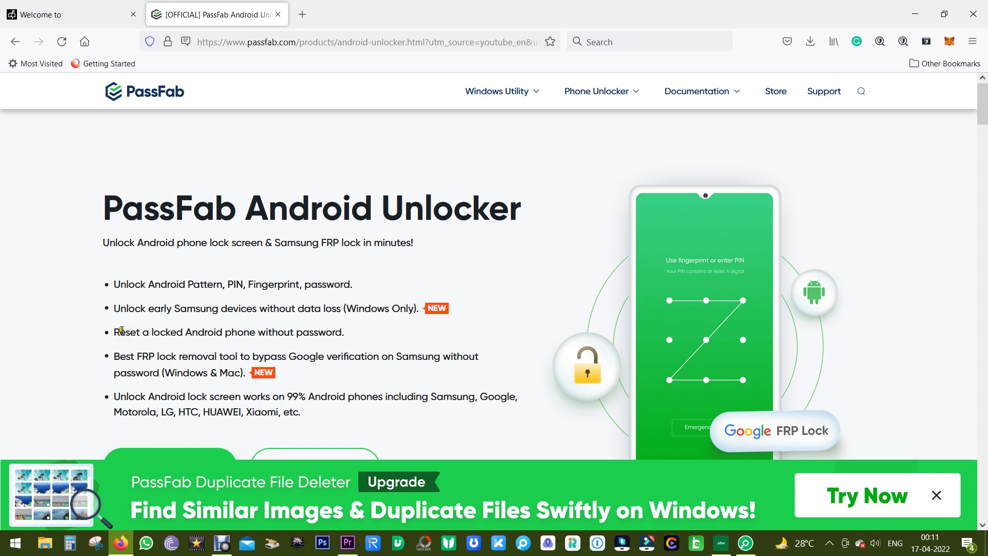
left_click_drag(116, 332, 346, 334)
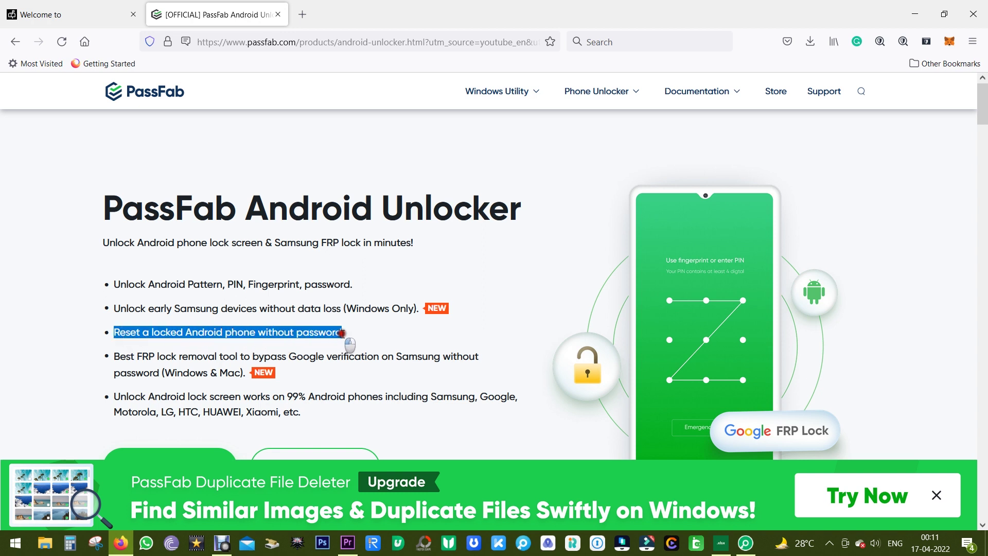
left_click(362, 342)
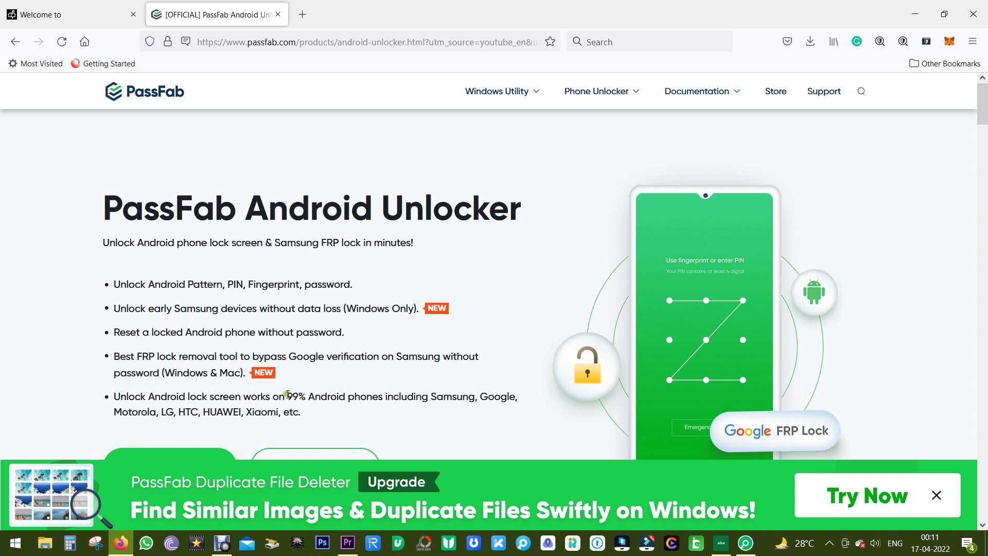
left_click_drag(287, 396, 384, 396)
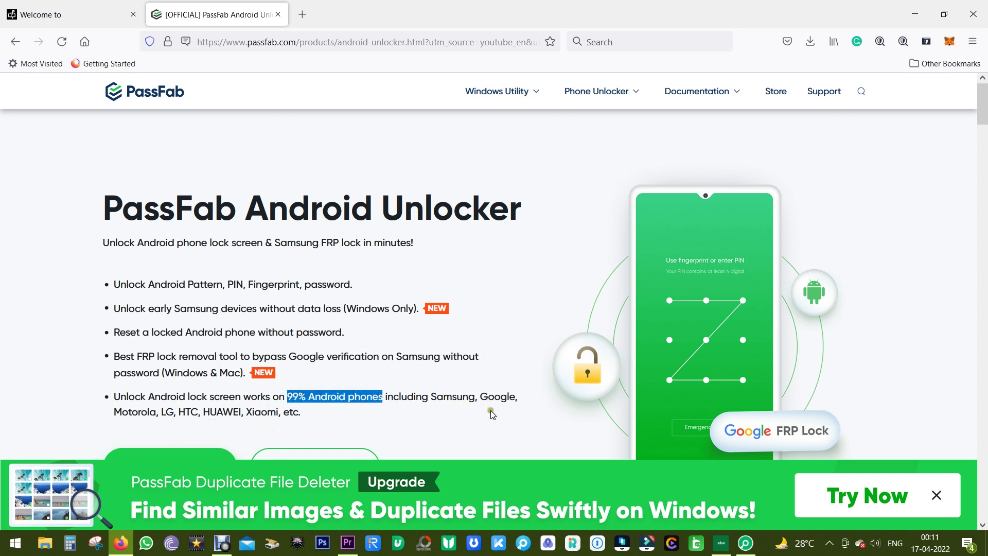
scroll(491, 415, "down", 4)
Switch the product page to the Mac edition, then back to the Windows edition.
left_click(177, 233)
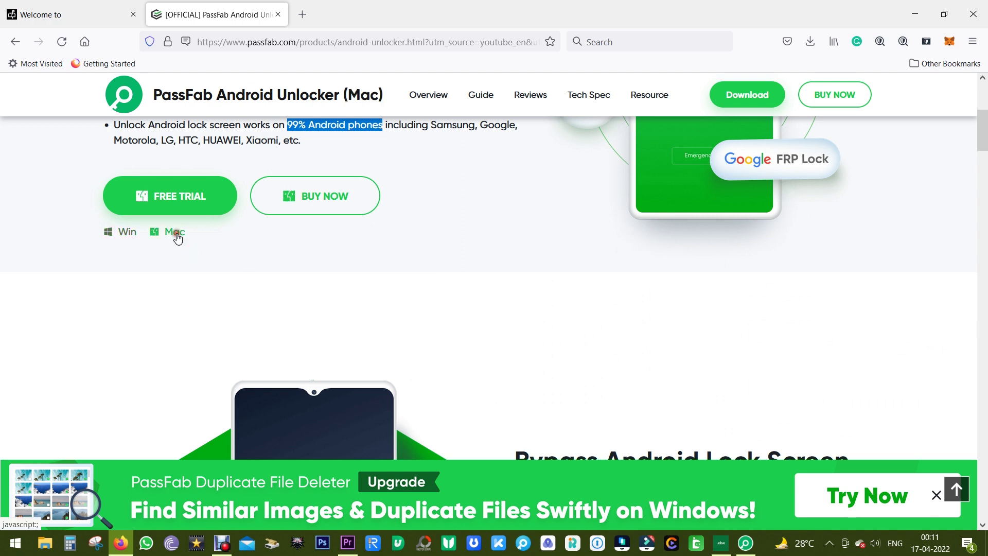
scroll(126, 244, "up", 3)
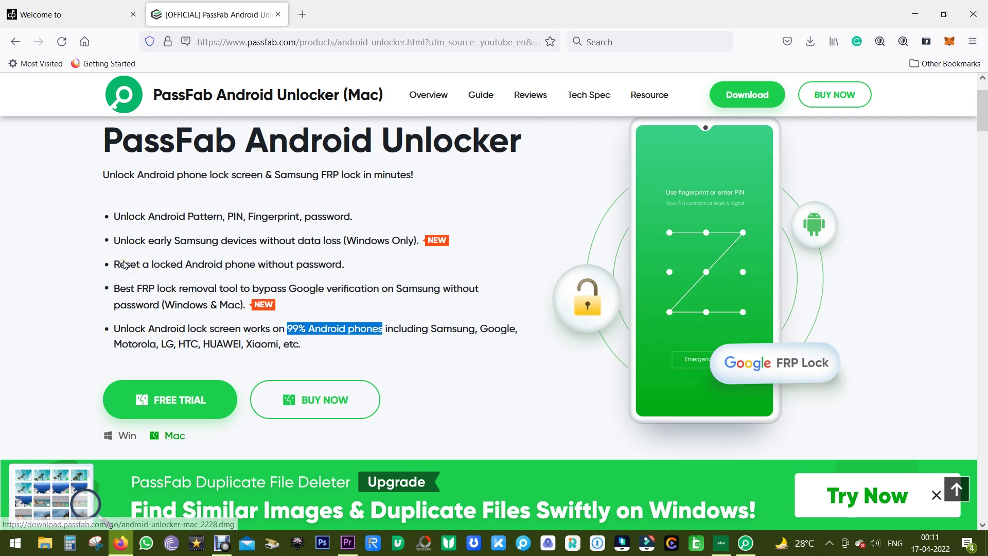
left_click(116, 436)
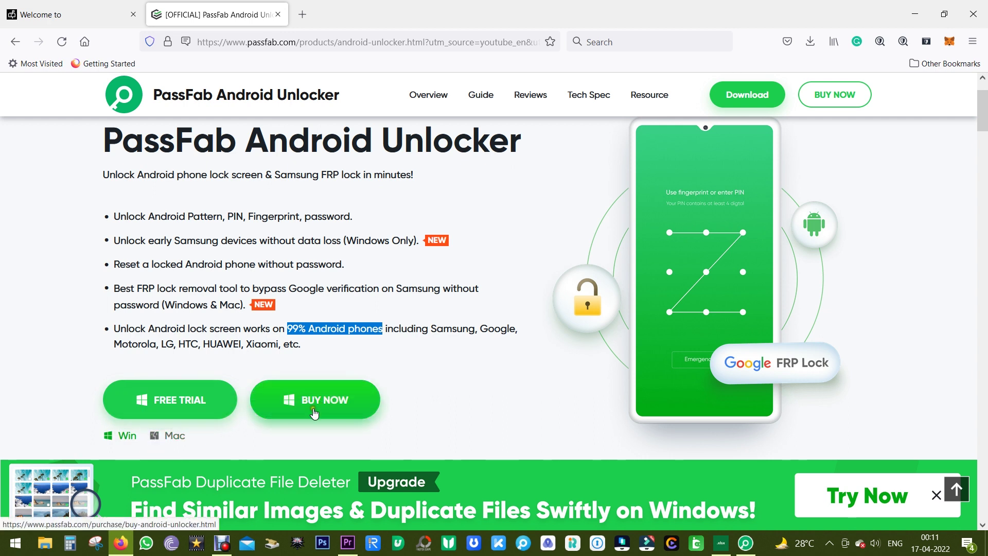
left_click(524, 391)
scroll(525, 391, "down", 3)
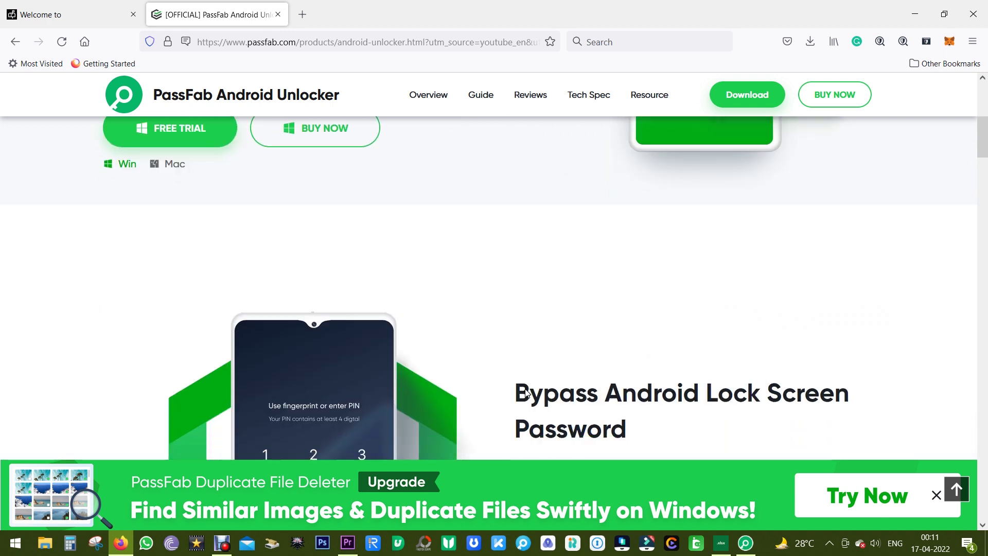
scroll(525, 391, "down", 2)
scroll(525, 391, "down", 1)
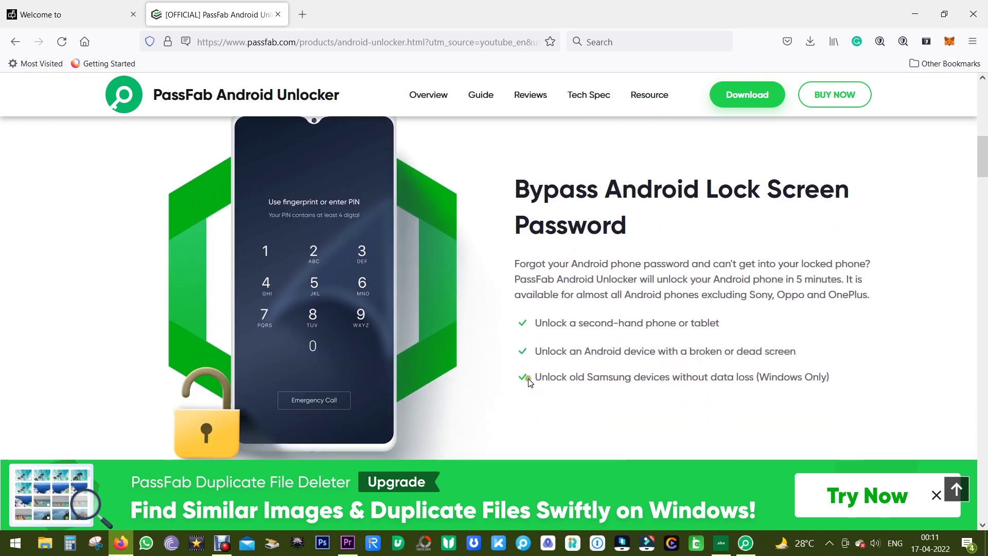
scroll(530, 382, "down", 5)
scroll(531, 381, "down", 2)
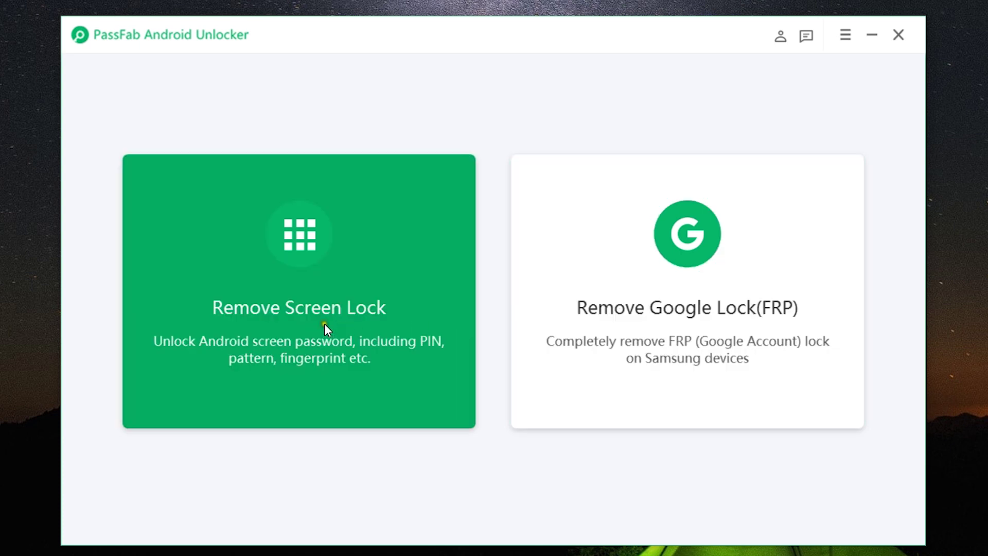
Choose Remove Screen Lock, then the Remove Screen Lock without Data Loss mode.
left_click(325, 323)
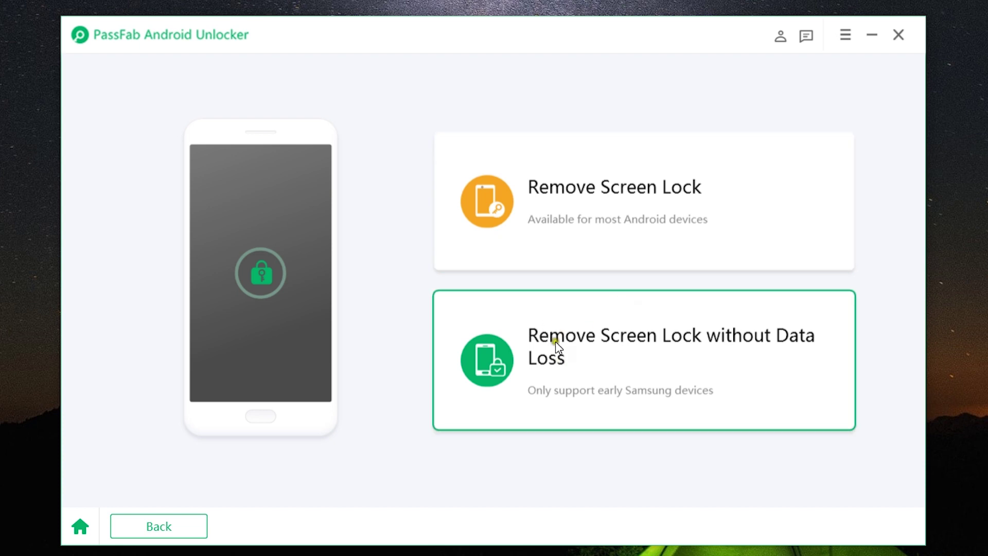
left_click(583, 366)
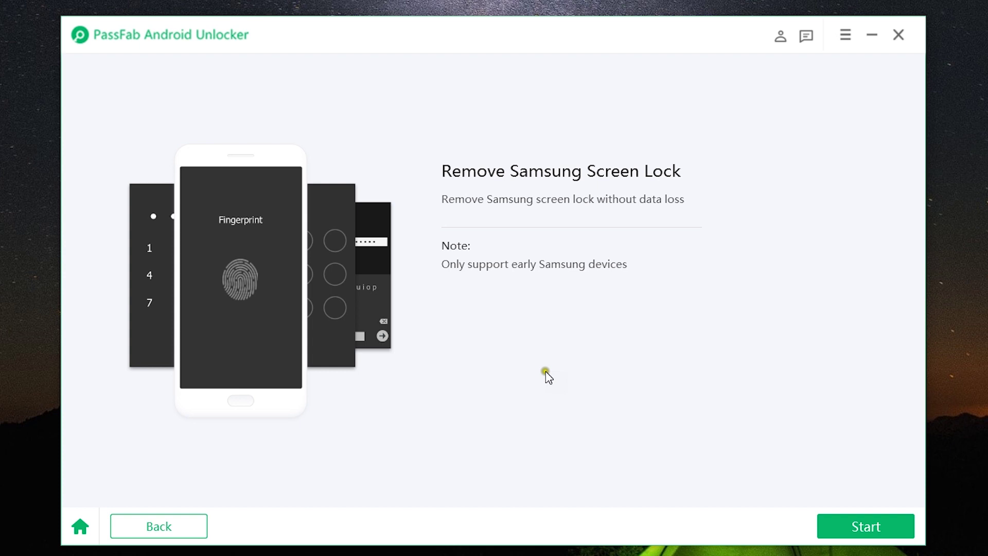
Start the Samsung removal and select device Galaxy S6 Edge Plus with model SM-G928F.
left_click(855, 529)
left_click(643, 274)
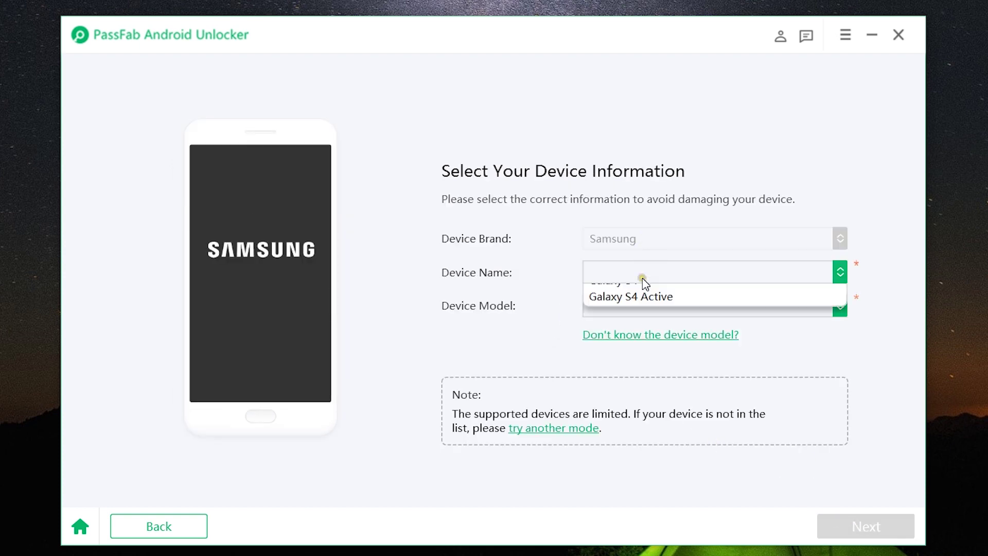
scroll(648, 317, "down", 3)
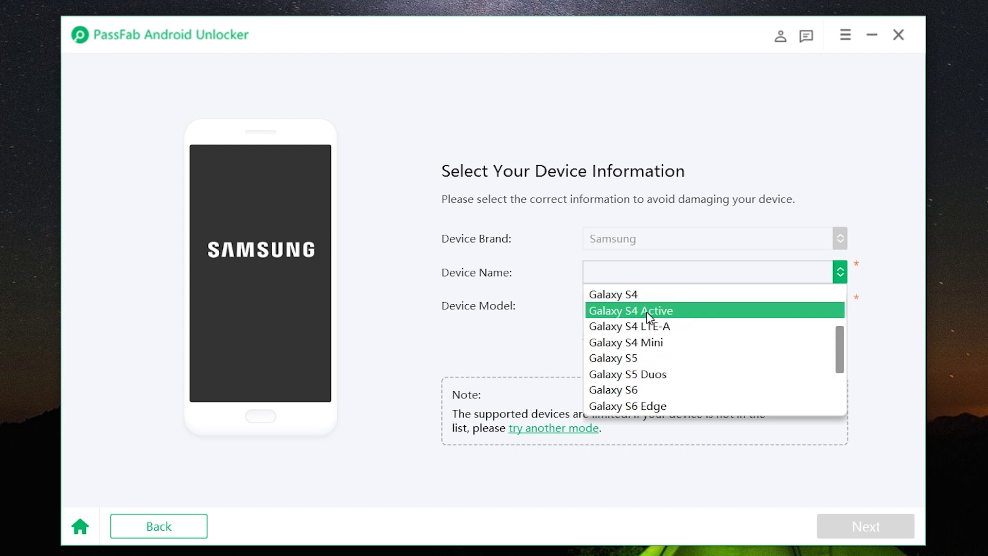
scroll(648, 317, "down", 3)
scroll(648, 317, "down", 3)
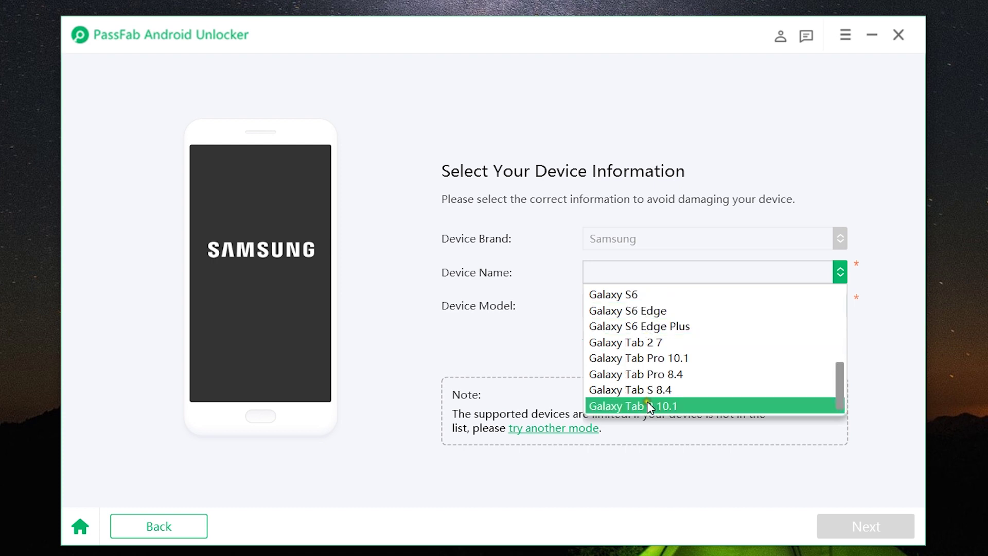
scroll(649, 362, "up", 2)
scroll(648, 362, "up", 2)
scroll(649, 362, "up", 2)
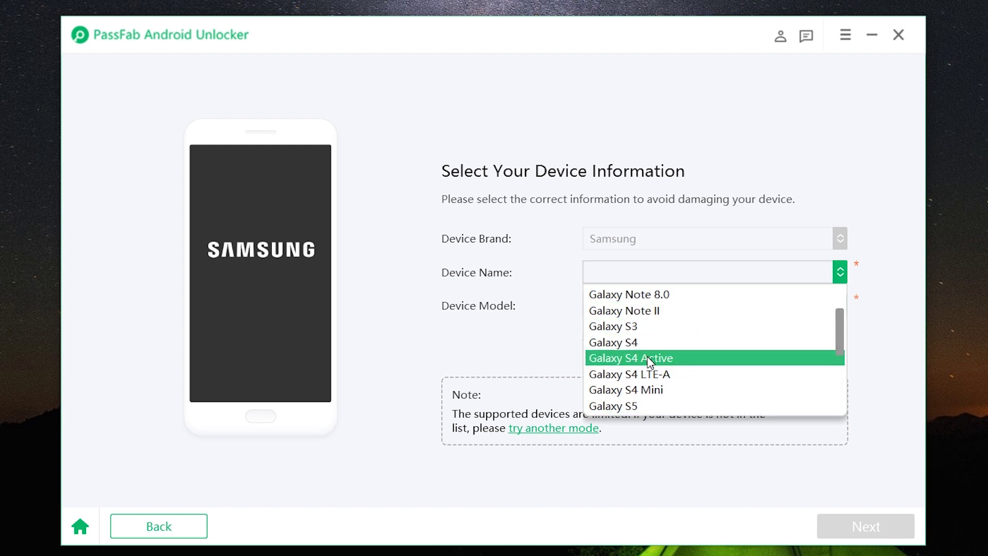
scroll(649, 362, "up", 2)
scroll(649, 362, "down", 5)
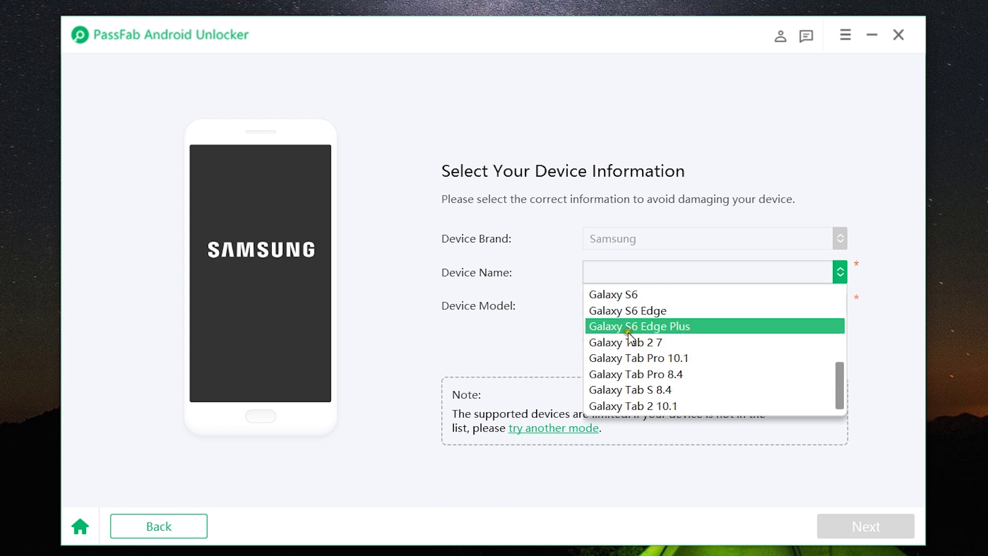
left_click(644, 325)
left_click(643, 309)
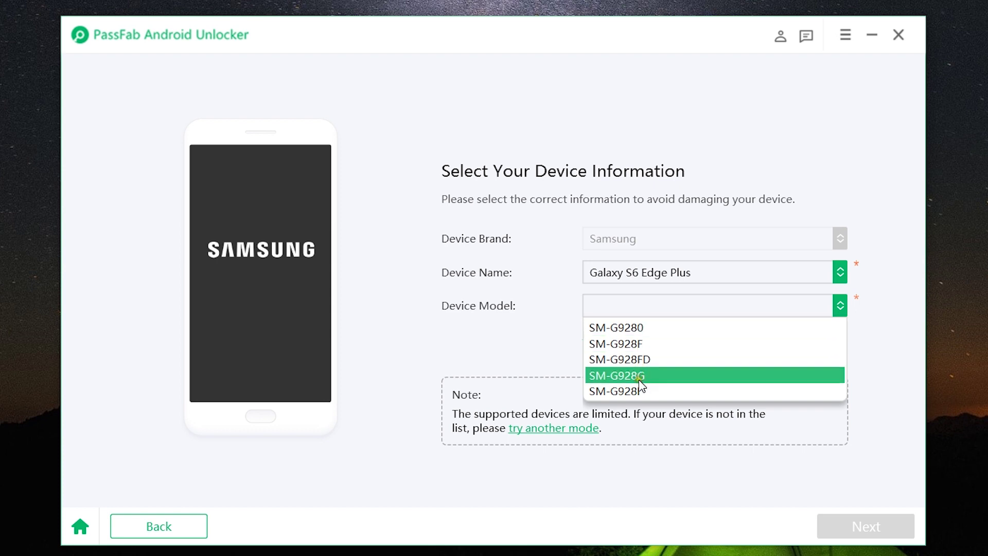
left_click(637, 344)
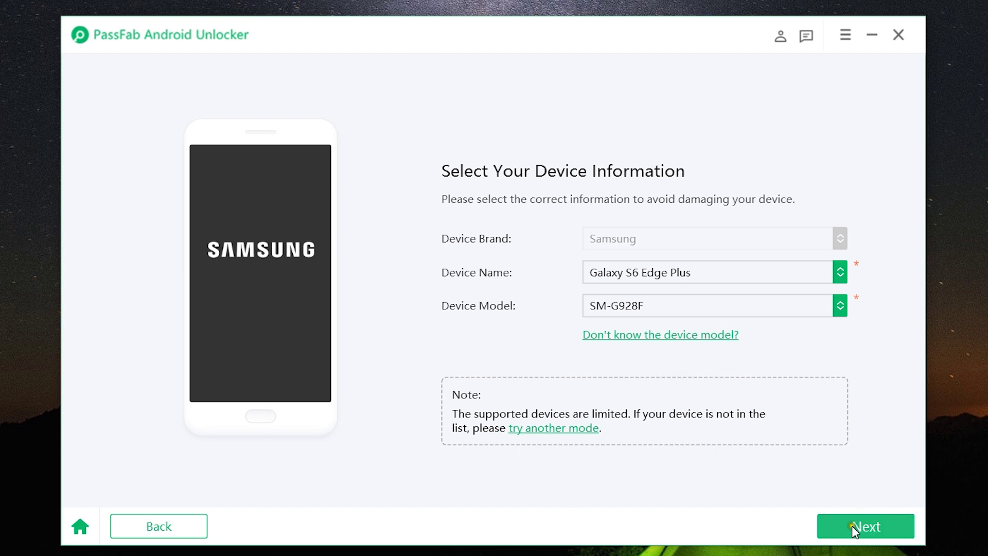
Confirm Galaxy S6 Edge Plus SM-G928F as correct and continue after the data package downloads.
left_click(868, 524)
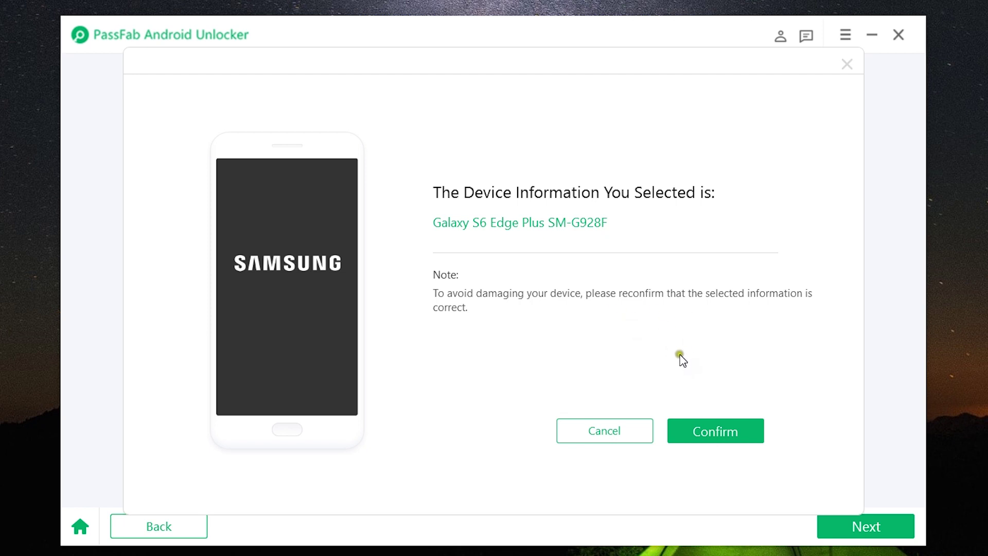
left_click(722, 430)
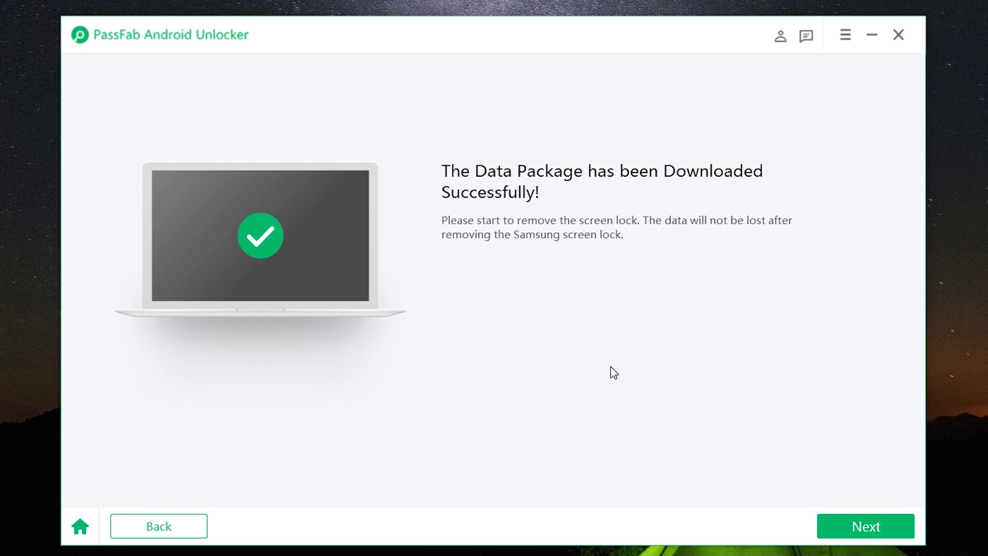
left_click(838, 526)
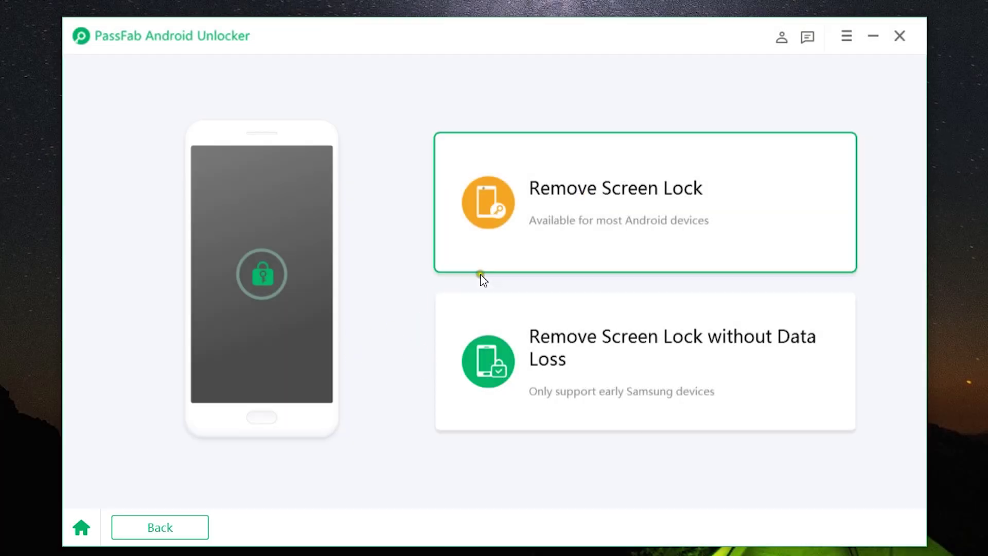
Pick the standard Remove Screen Lock mode and start the removal.
left_click(606, 227)
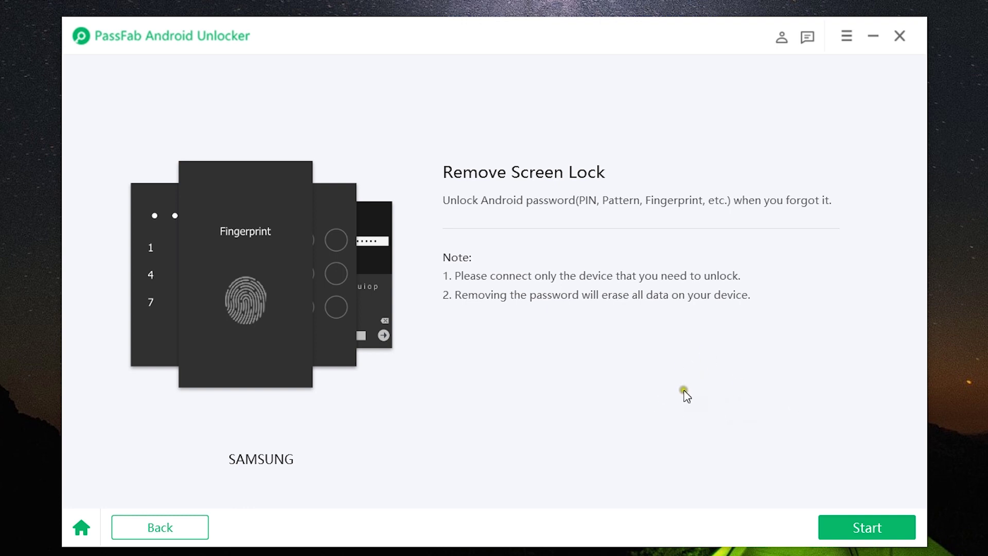
left_click(867, 530)
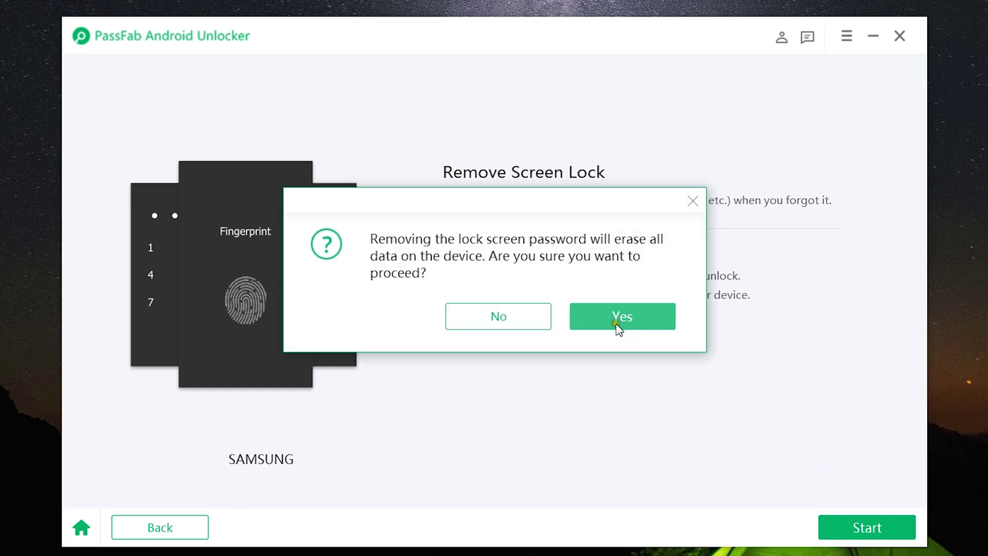
Accept erasing all device data, advance through the recovery-mode and removal steps, and return home.
left_click(618, 318)
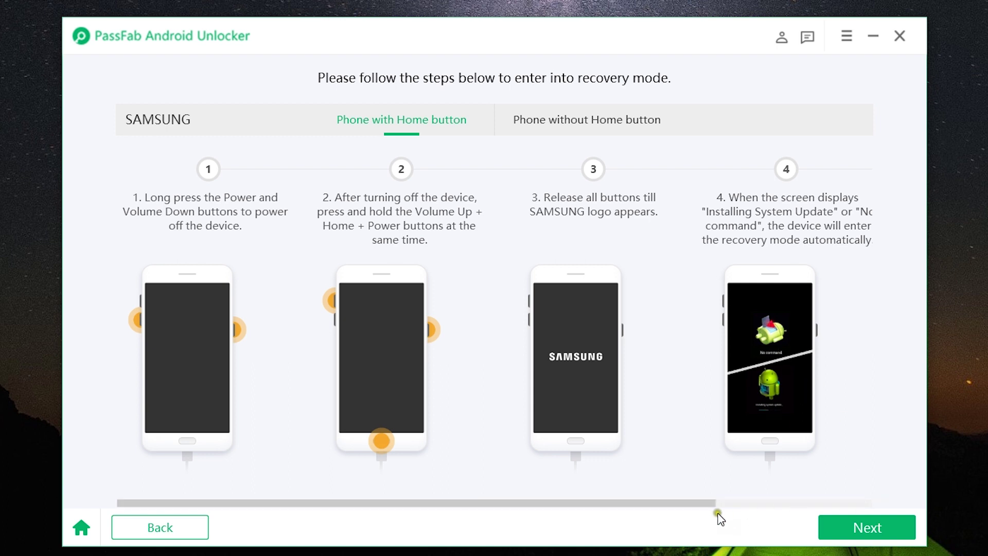
left_click_drag(715, 502, 873, 502)
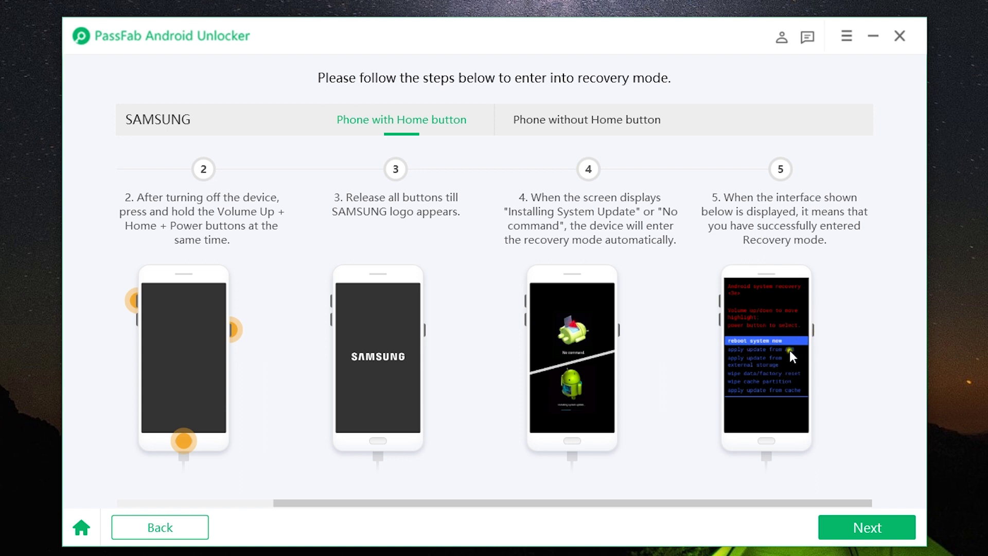
left_click(866, 527)
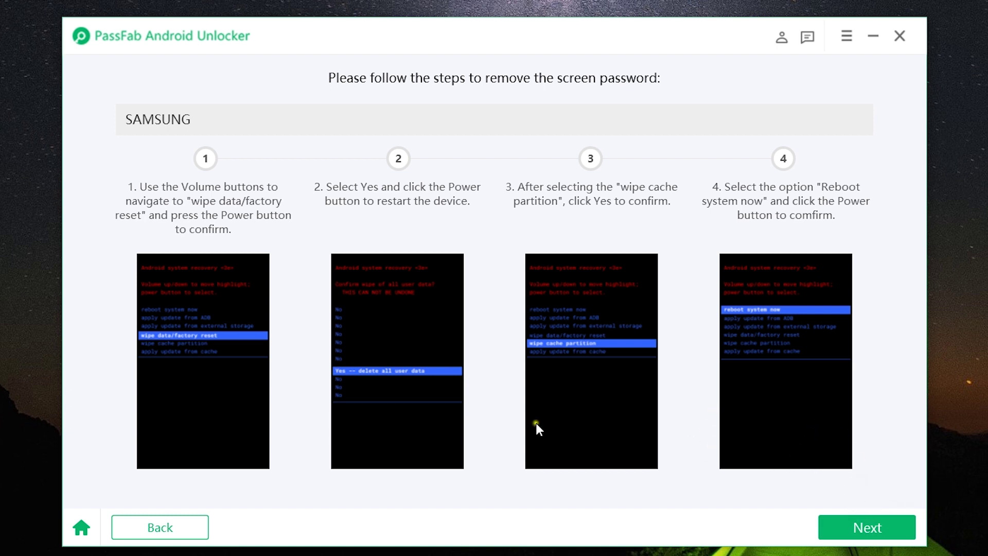
left_click(858, 528)
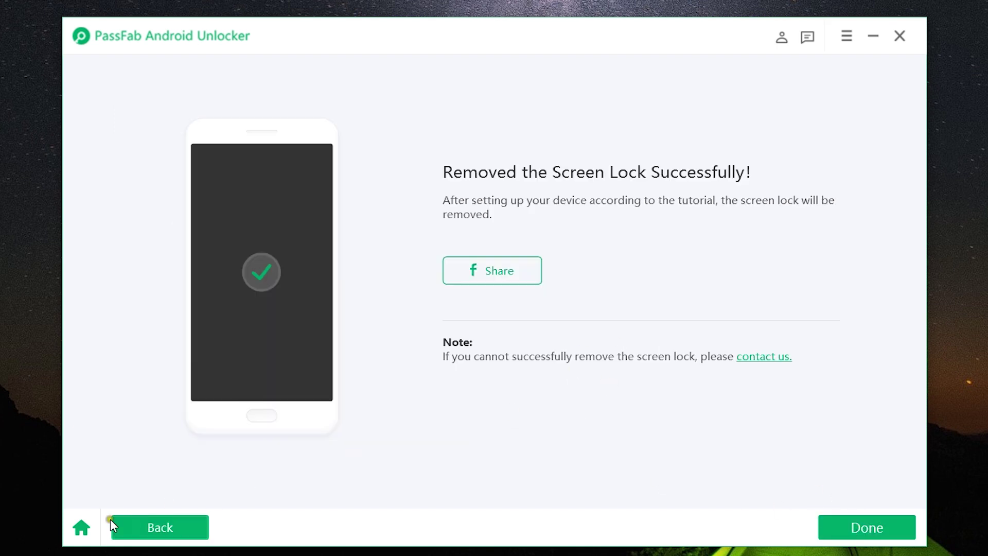
left_click(83, 527)
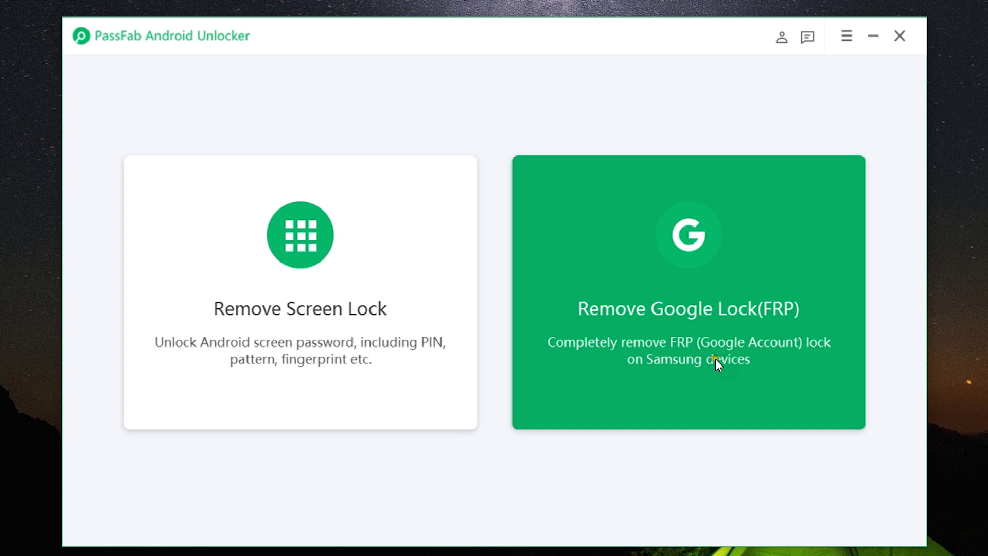
Choose Remove Google Lock (FRP), start it for Android 11 and confirm the removal conditions.
left_click(652, 324)
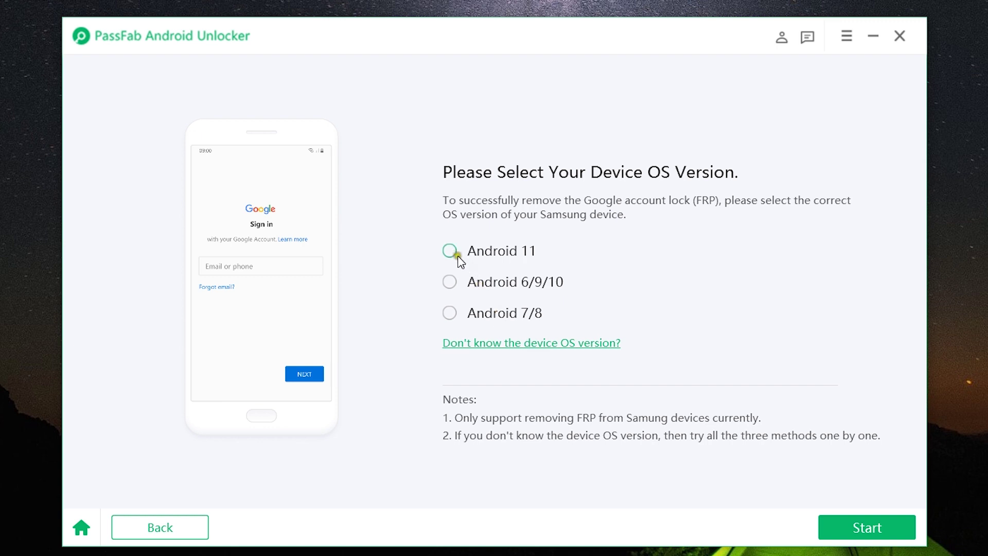
left_click(863, 523)
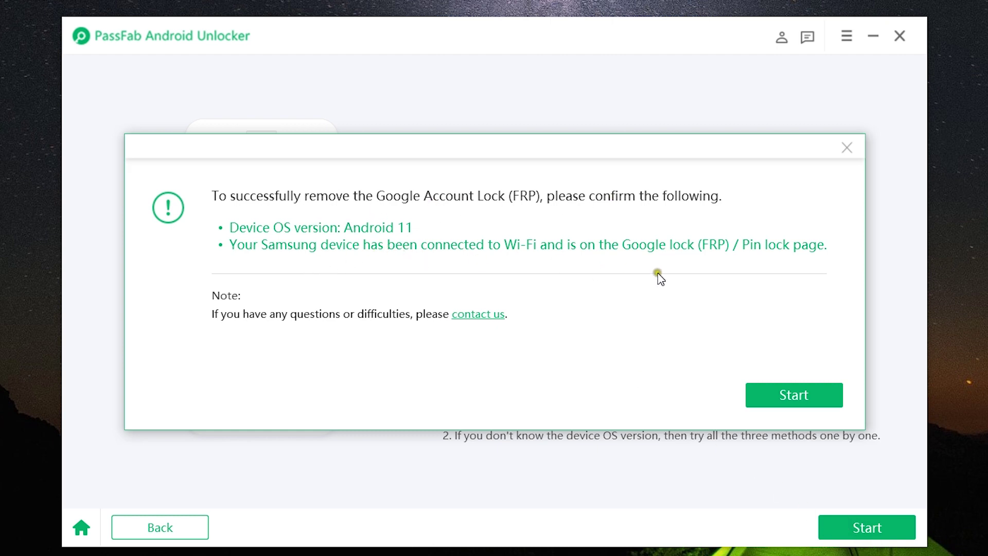
left_click(794, 395)
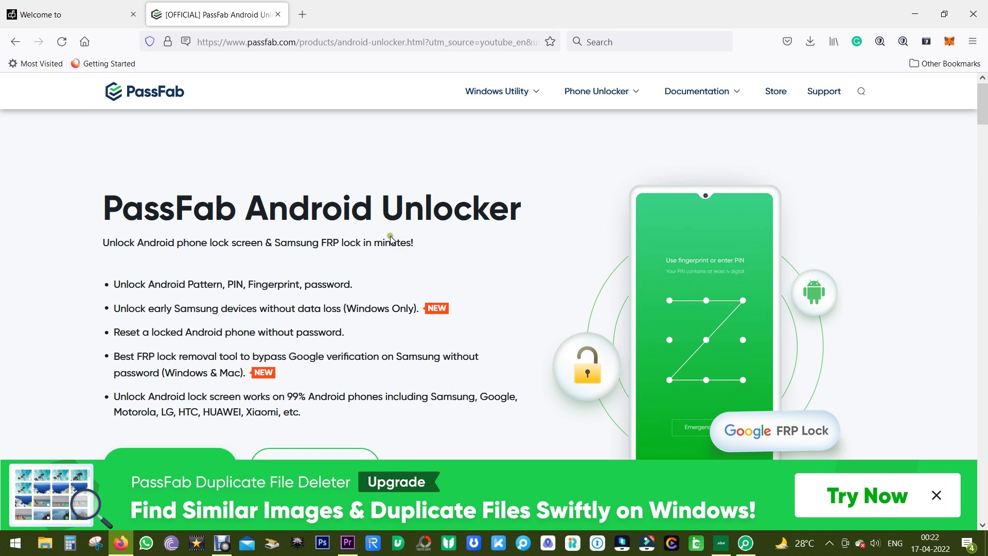
scroll(391, 237, "down", 2)
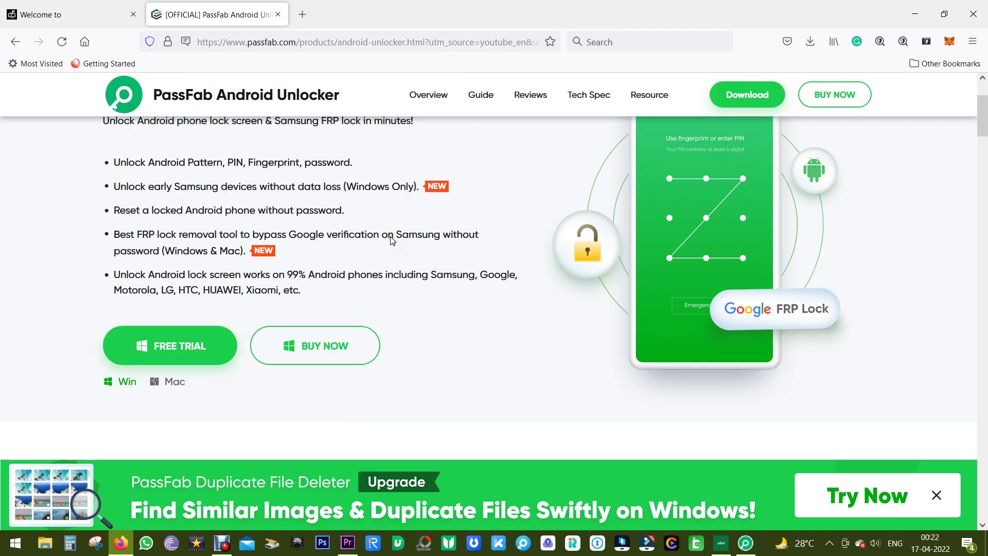
Go to Buy Now and highlight the 1 Month 29.95, 1 Year 39.95 and Lifetime 49.95 licence prices.
left_click(315, 332)
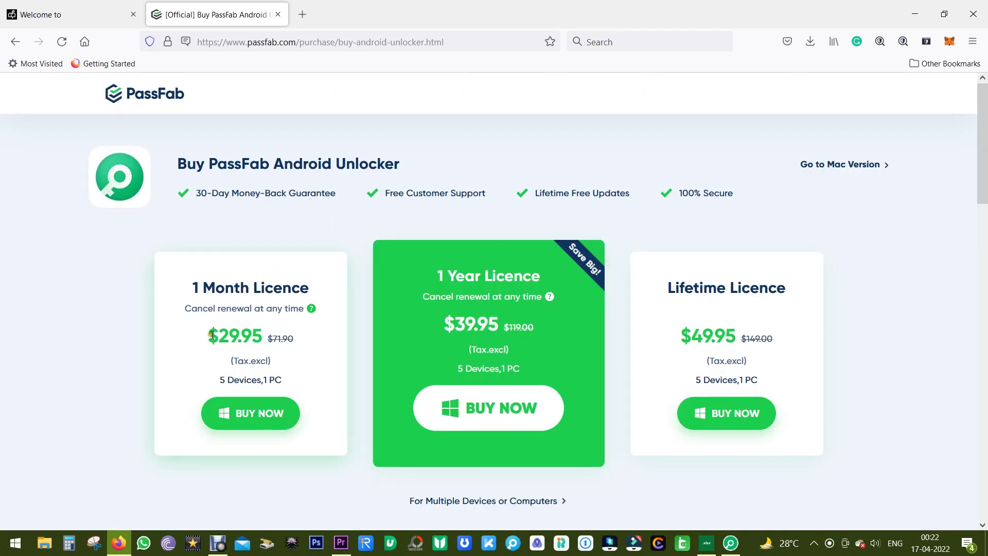
left_click_drag(218, 338, 260, 337)
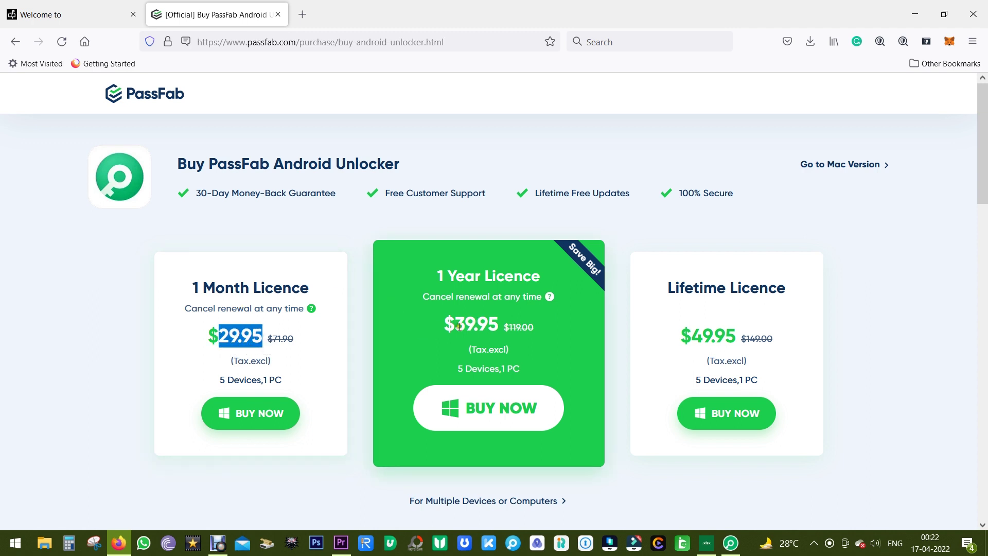
left_click_drag(456, 326, 499, 325)
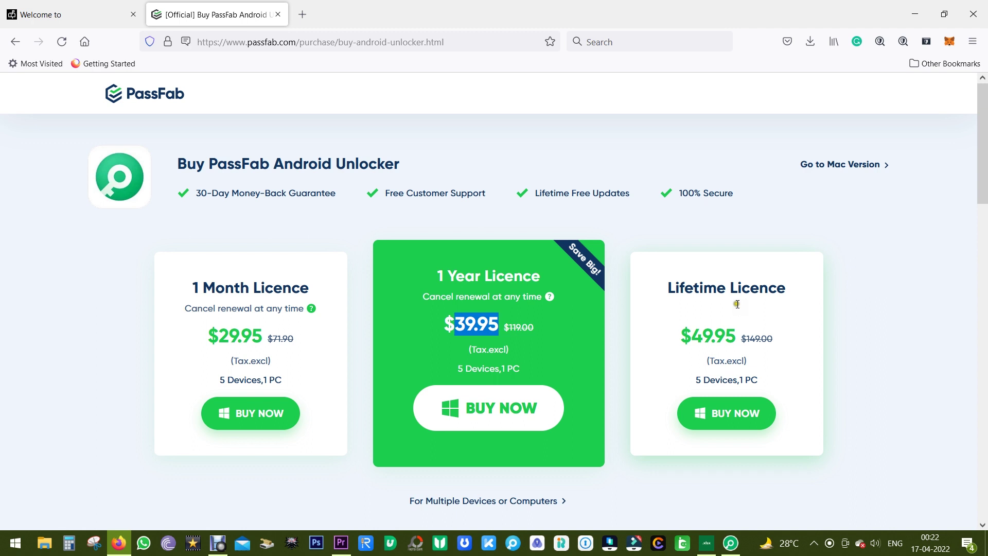
left_click_drag(688, 338, 735, 338)
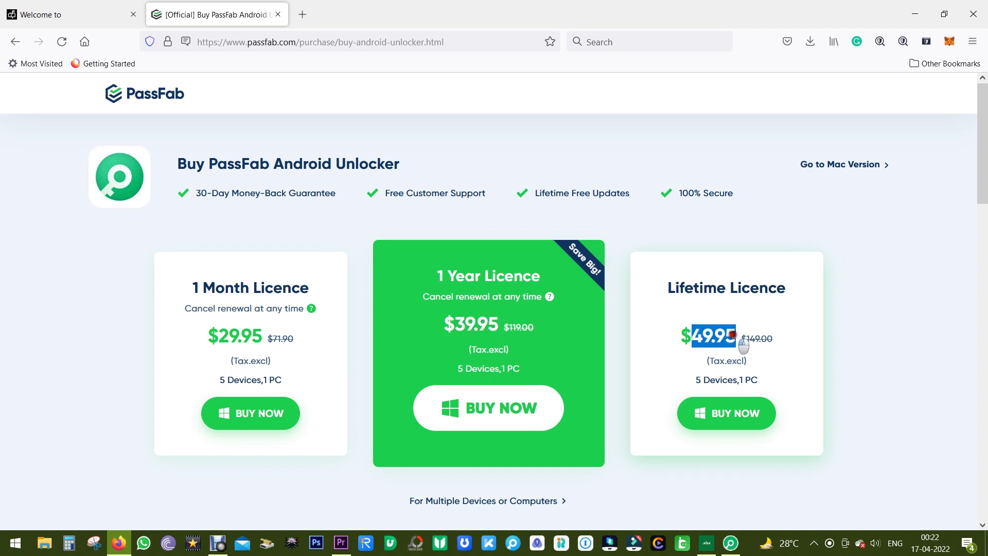
left_click(846, 338)
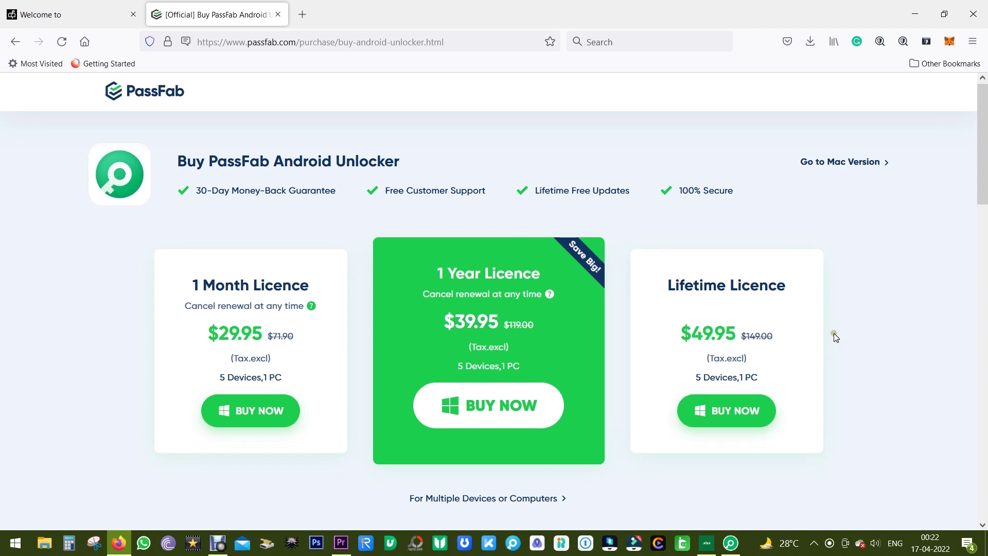
scroll(834, 334, "down", 3)
scroll(834, 334, "down", 3)
scroll(836, 338, "up", 6)
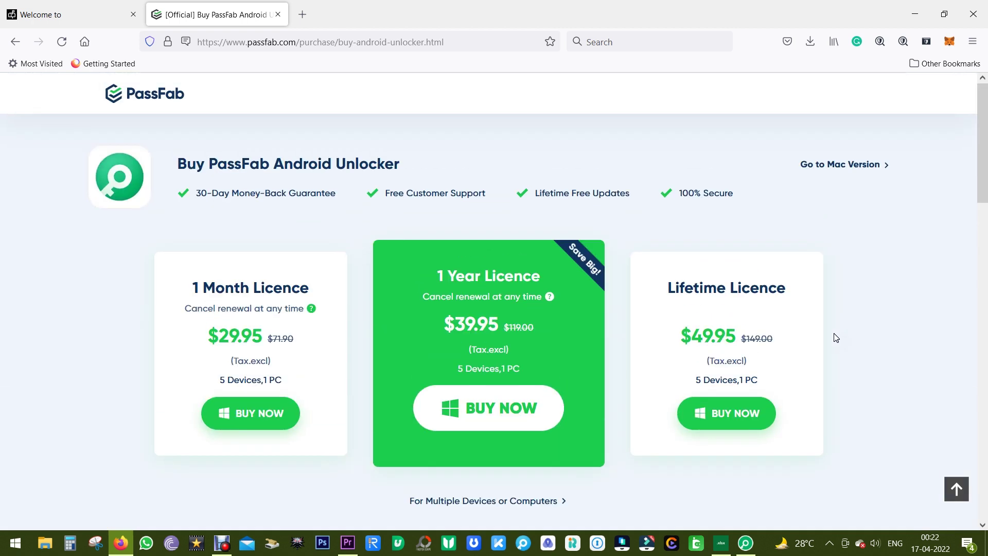